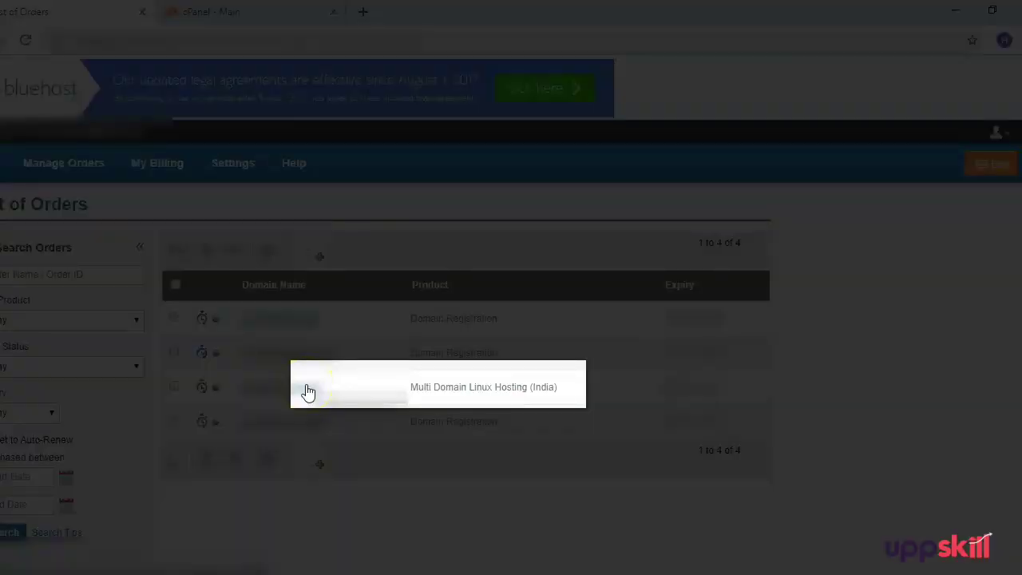
View the name server details of the Multi Domain Linux Hosting (India) order and select the two recommended name servers.
left_click(308, 393)
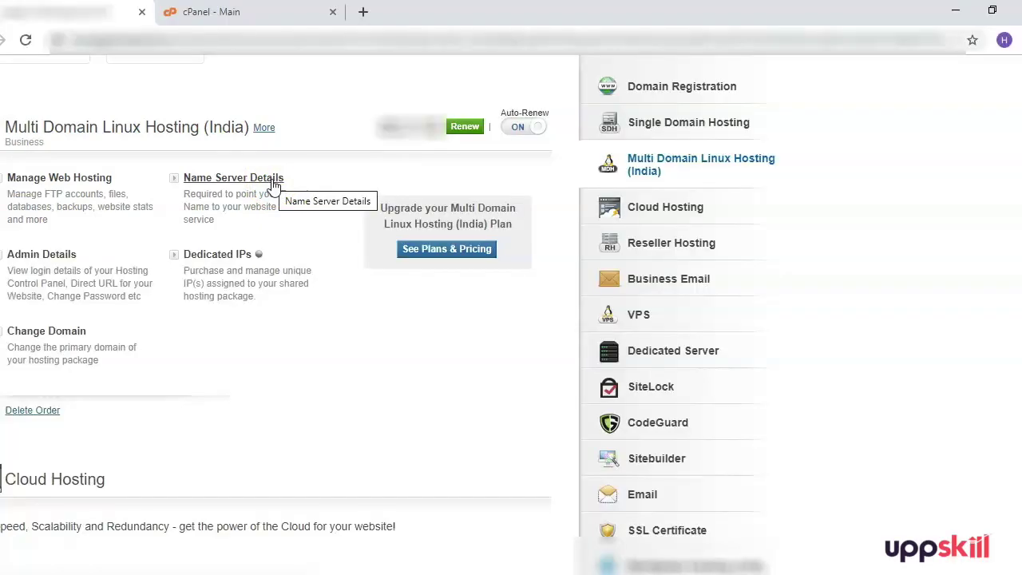
left_click(272, 179)
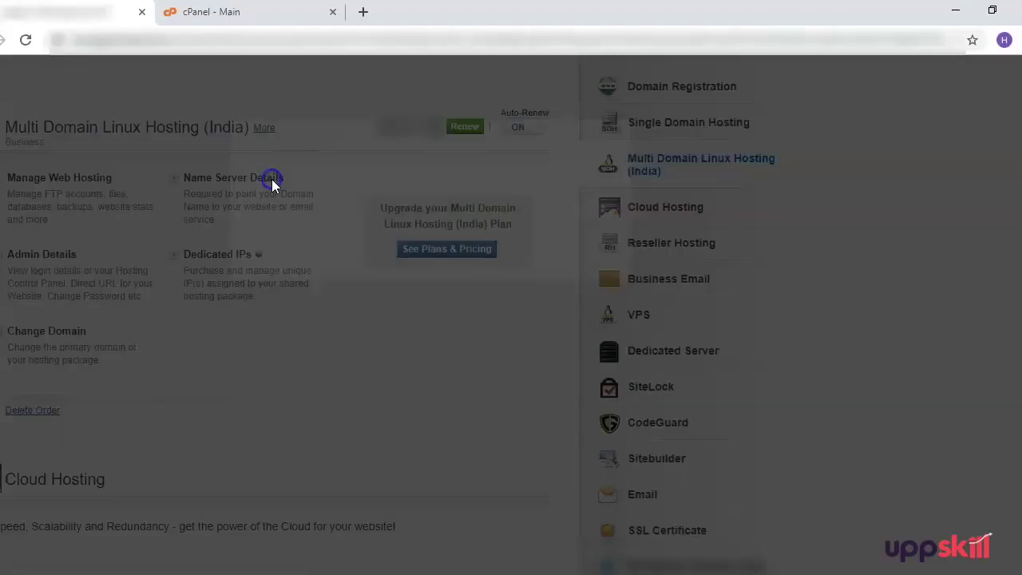
left_click_drag(279, 251, 417, 267)
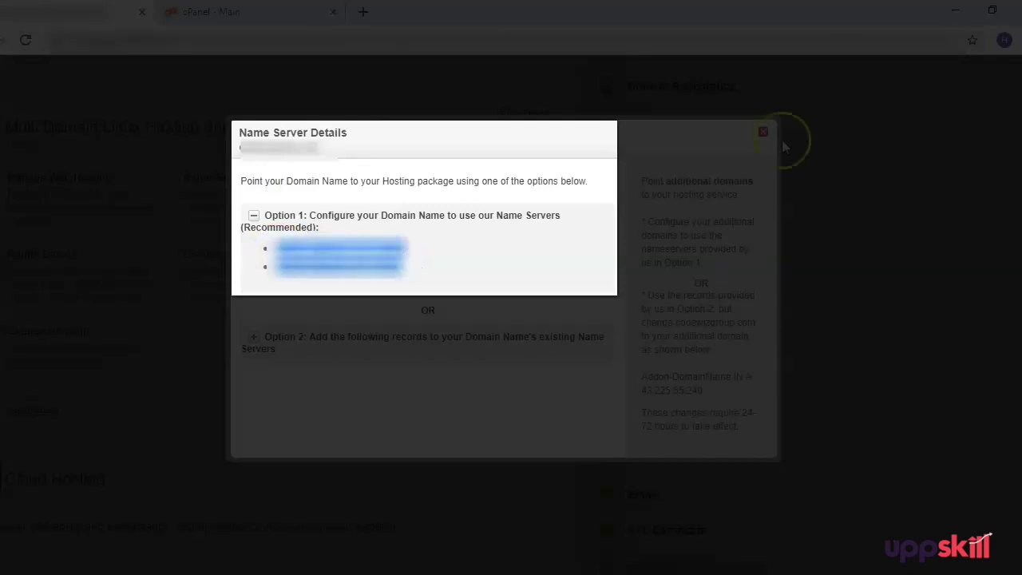
left_click(763, 131)
Open the name server settings of the first Domain Registration order and update its name servers.
left_click(441, 250)
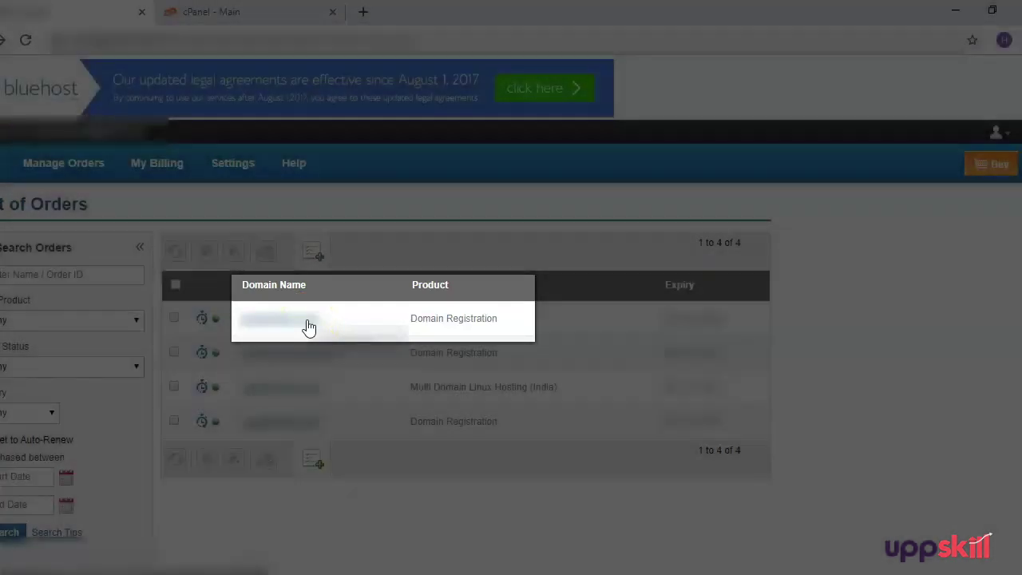
left_click(309, 325)
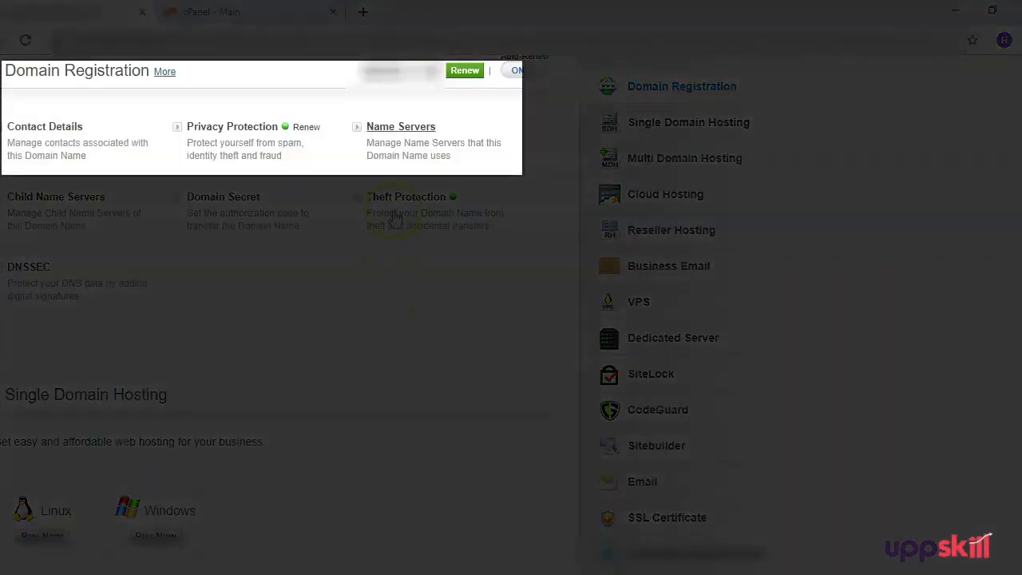
left_click(405, 135)
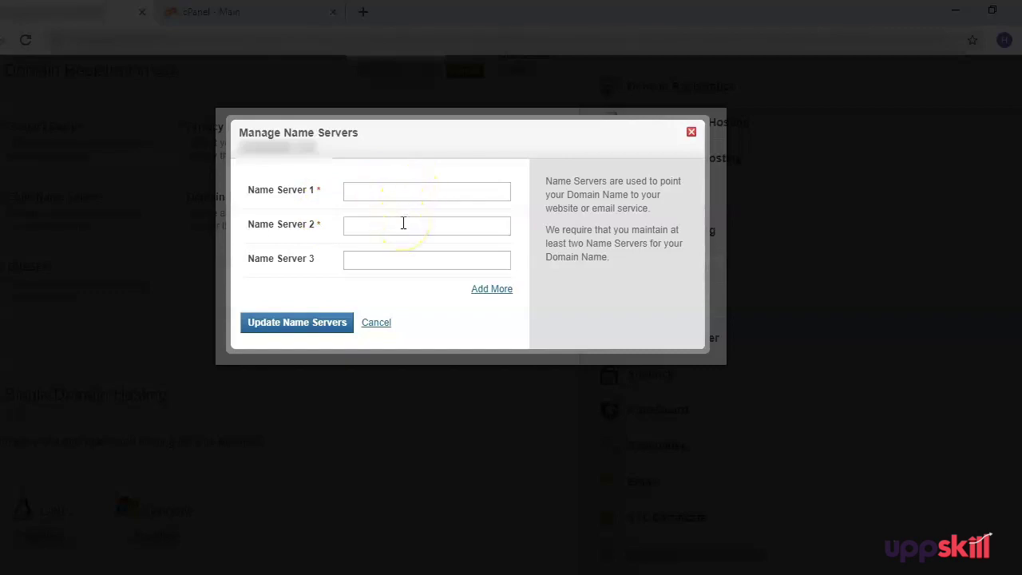
left_click(300, 327)
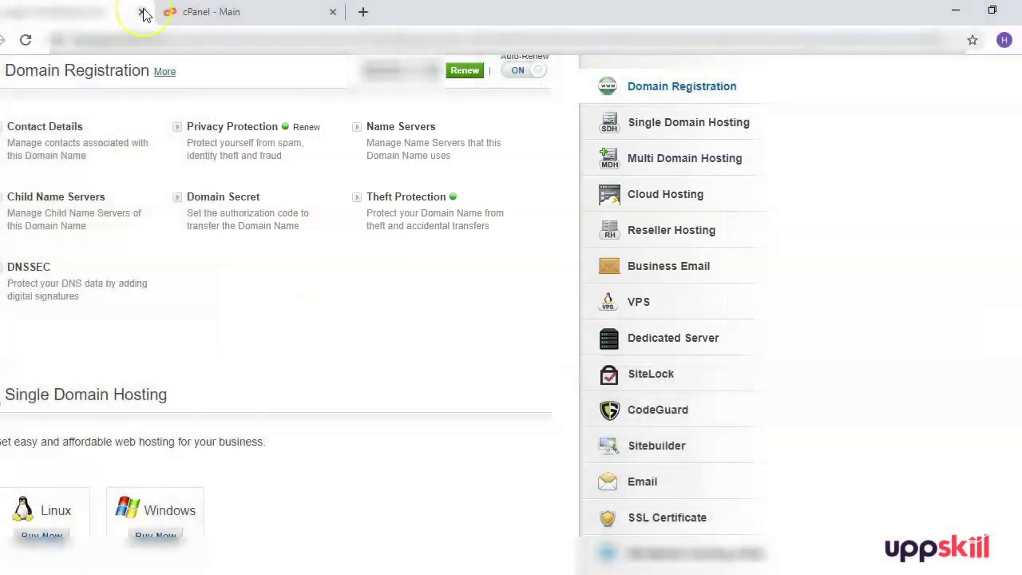
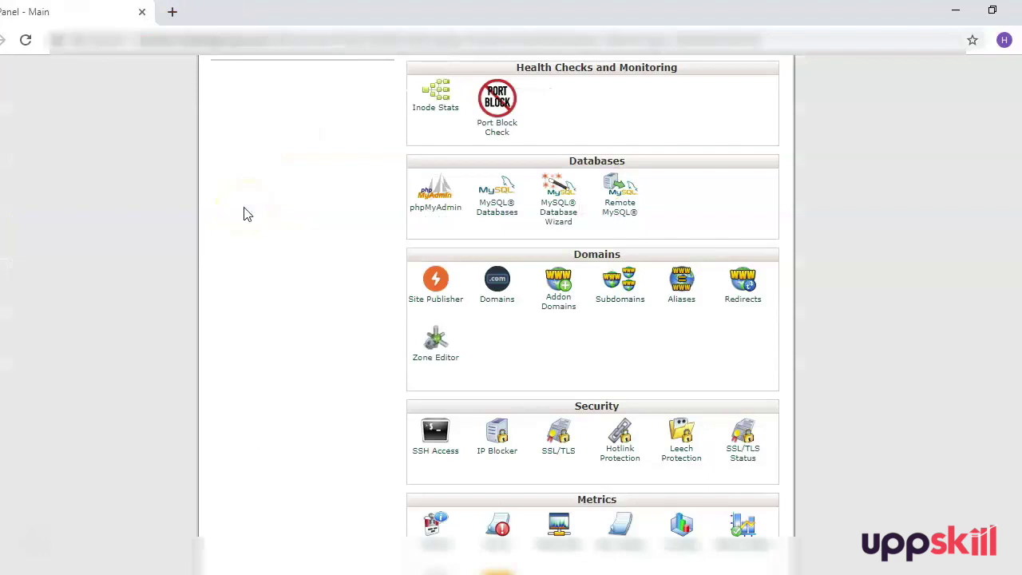
In the cPanel Zone Editor, filter the domain list to the target domain and open its zone records for management.
left_click(248, 218)
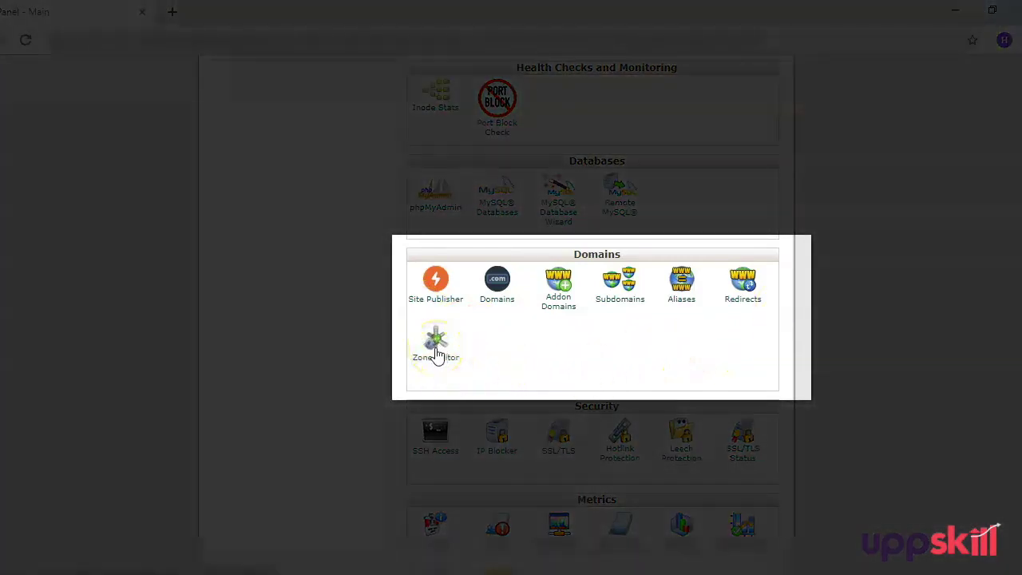
left_click(437, 354)
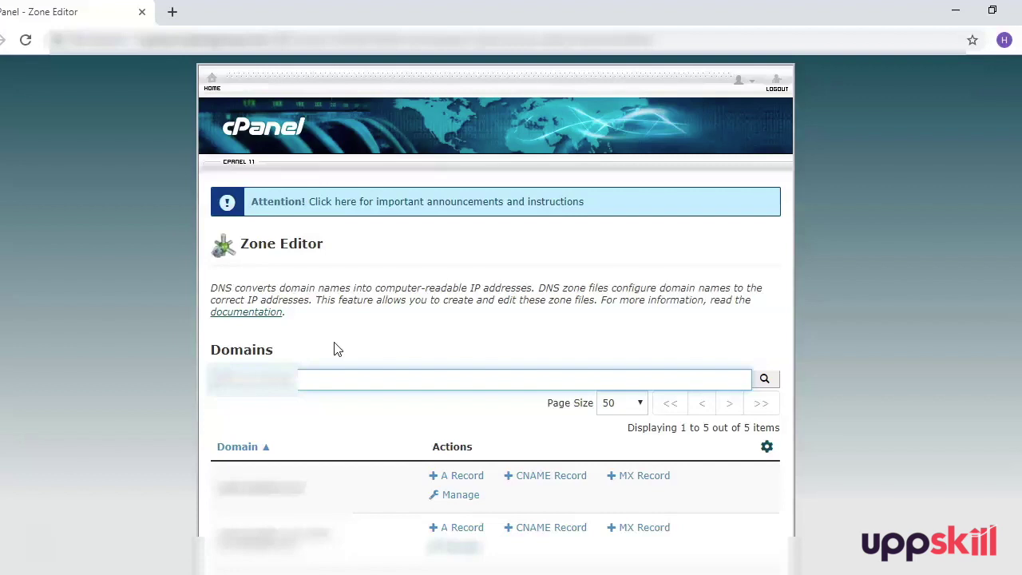
left_click(302, 387)
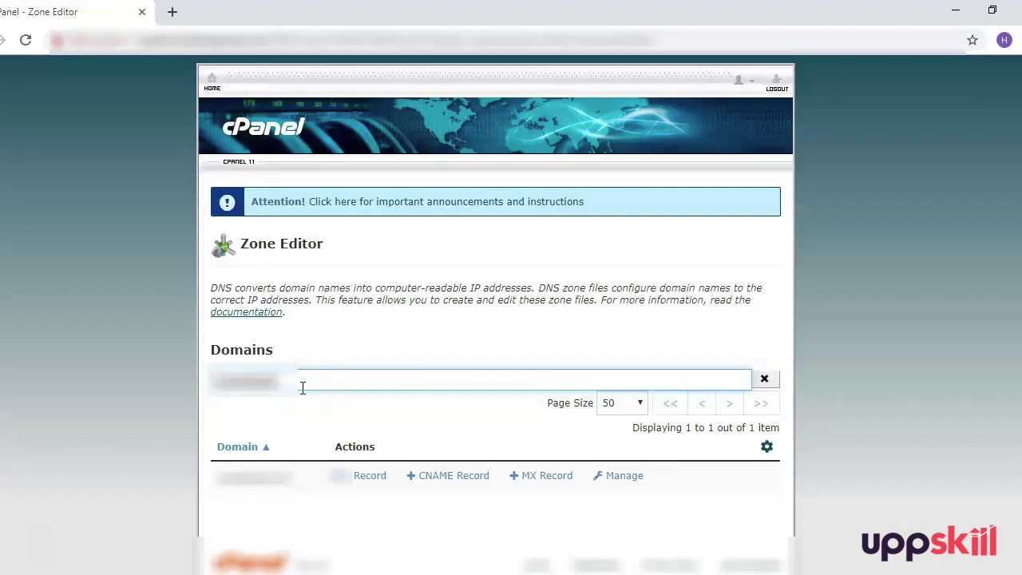
left_click(331, 510)
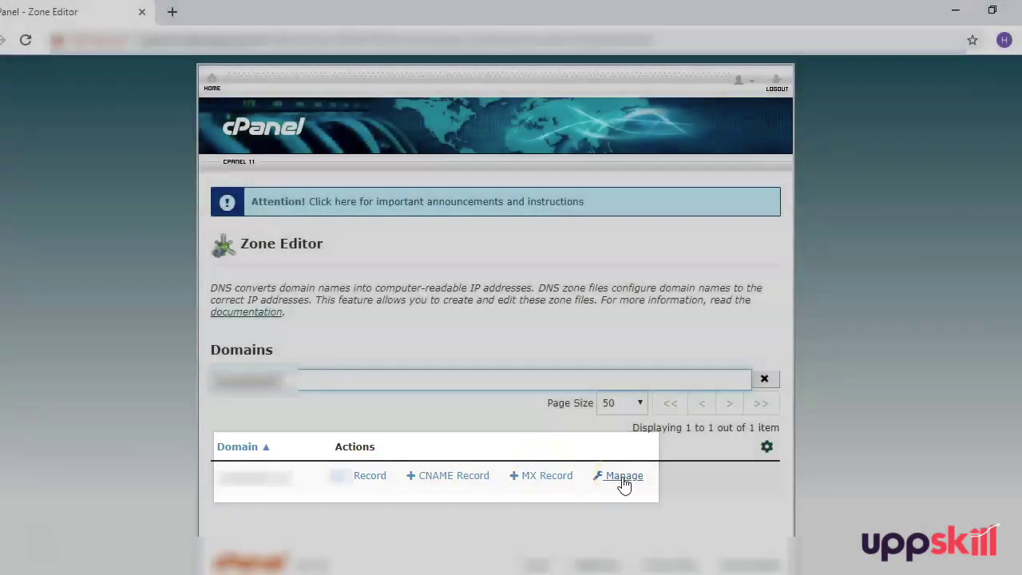
left_click(623, 480)
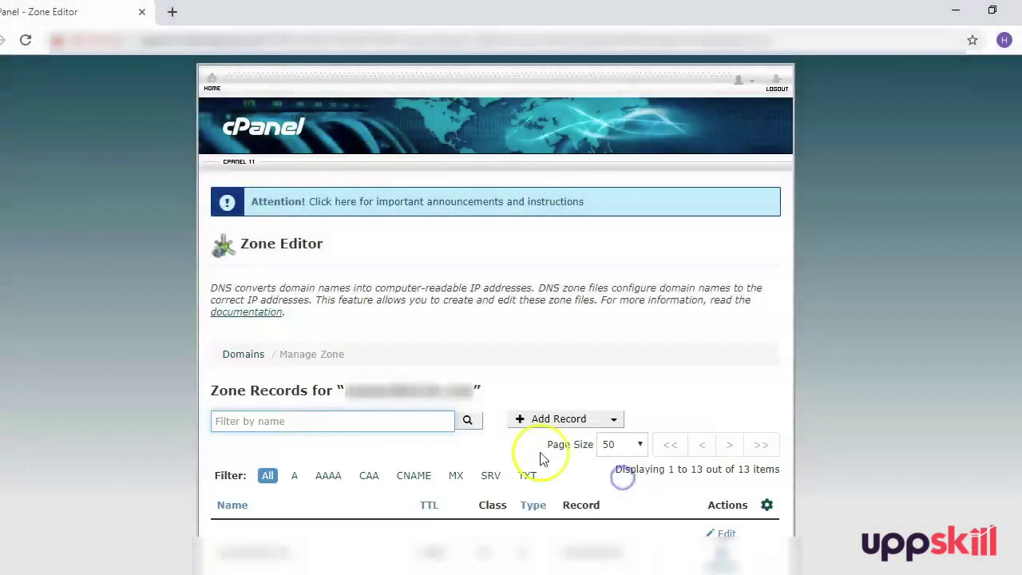
Start a new A record in the domain's zone records.
left_click(614, 422)
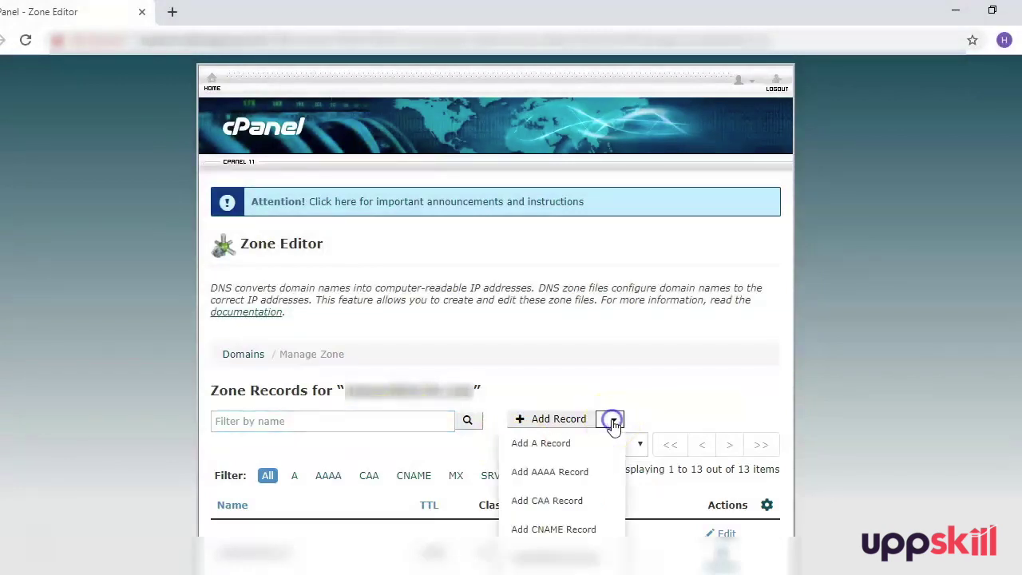
scroll(591, 495, "down", 2)
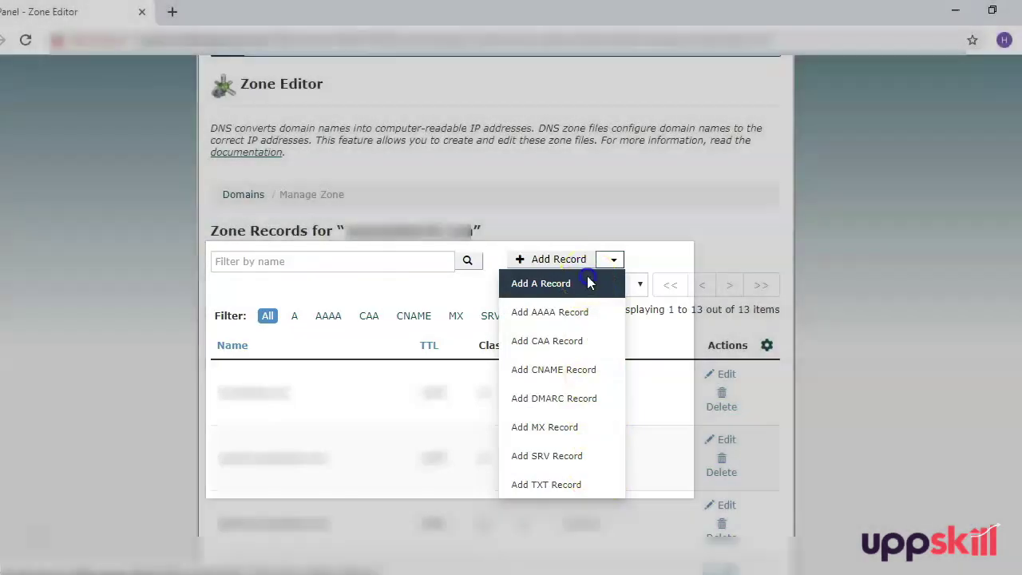
left_click(589, 283)
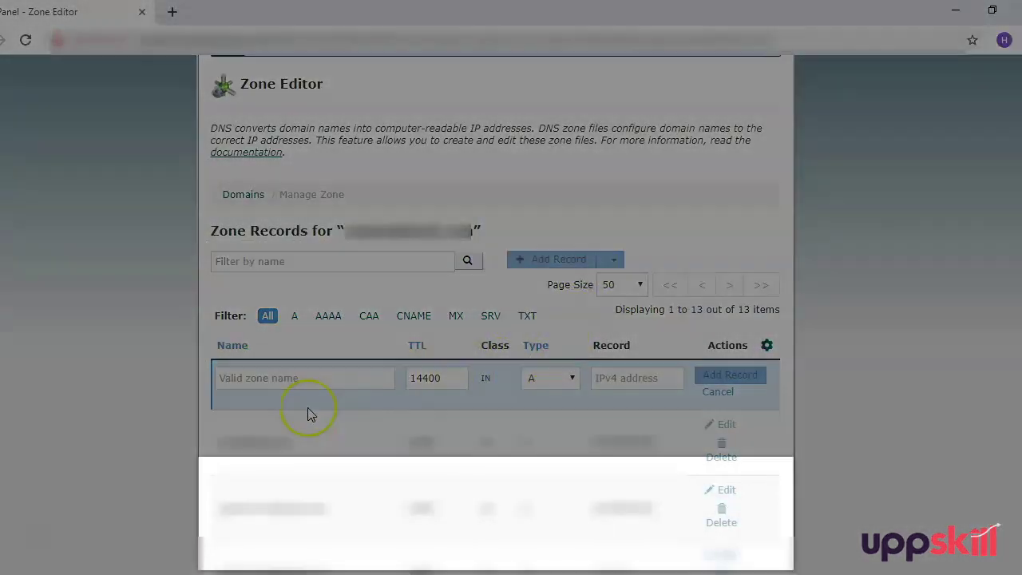
scroll(250, 541, "up", 2)
left_click(250, 540)
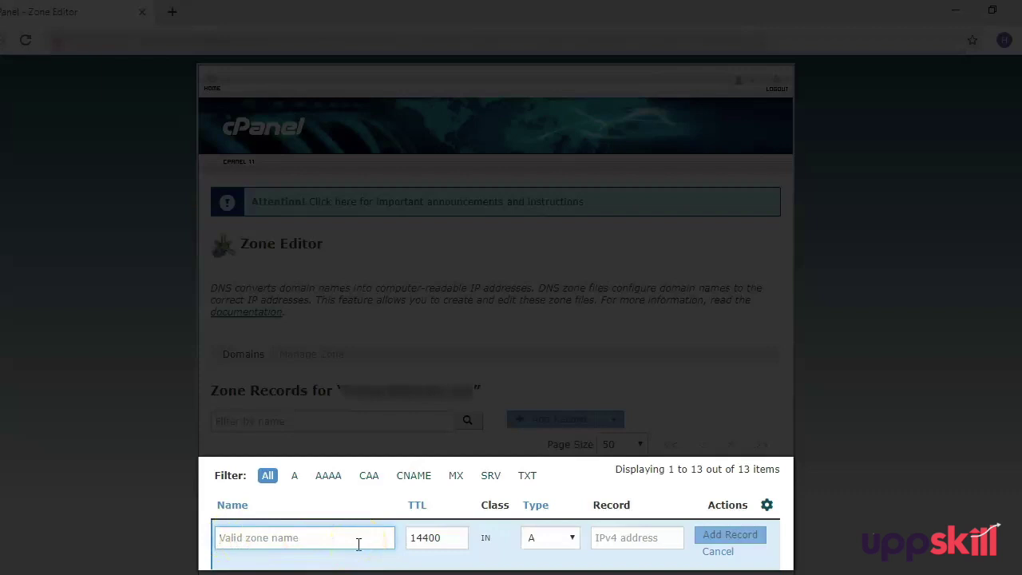
left_click(606, 540)
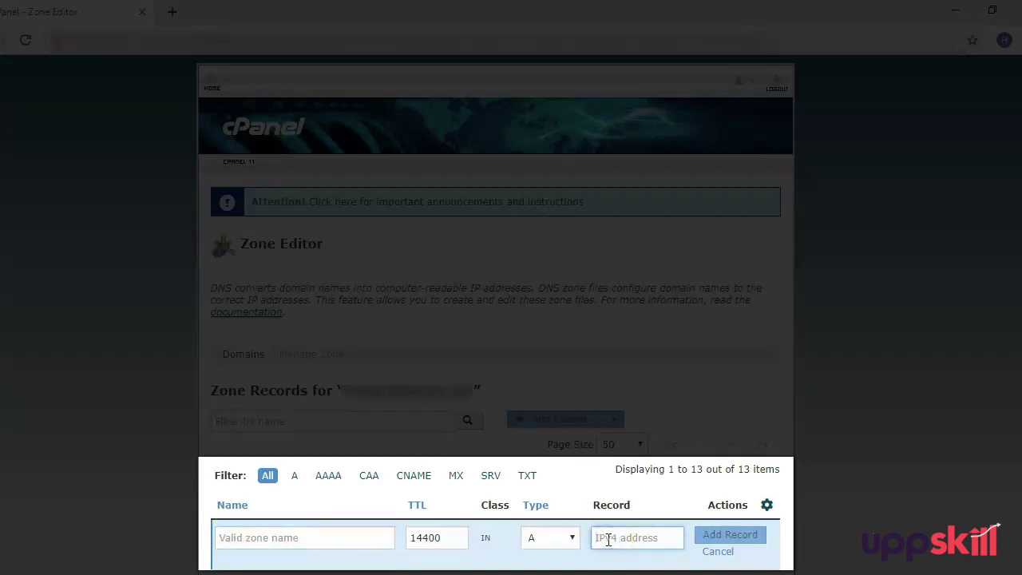
Try to add the A record with the subdomain as its zone name and the server's IPv4 address as its record.
left_click(351, 539)
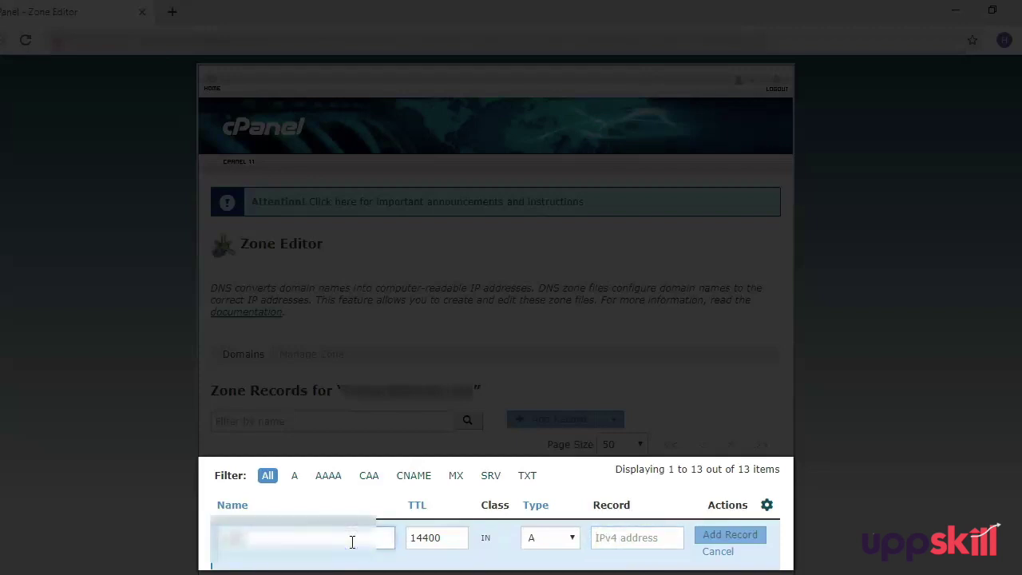
type("subdomain")
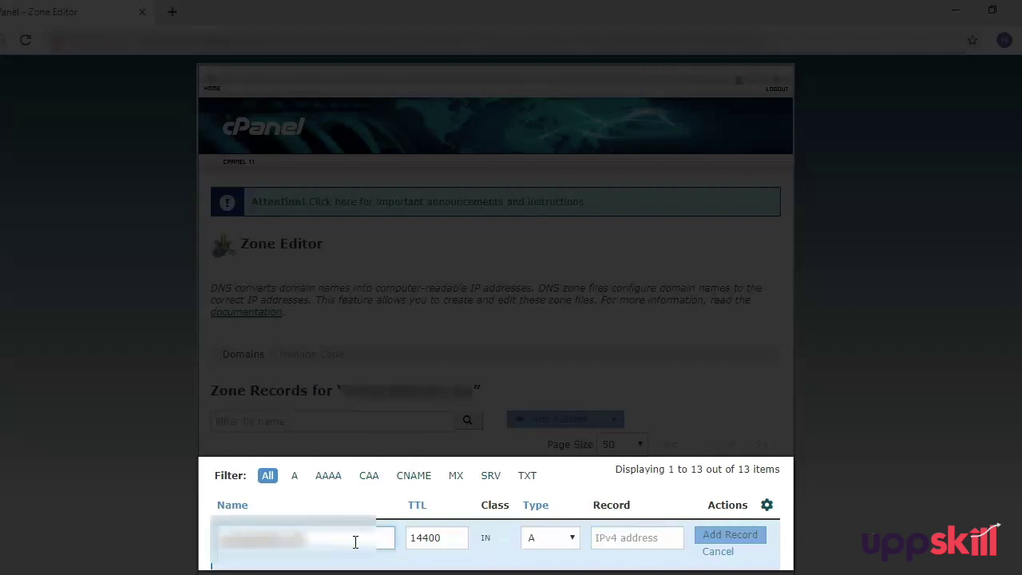
left_click(648, 543)
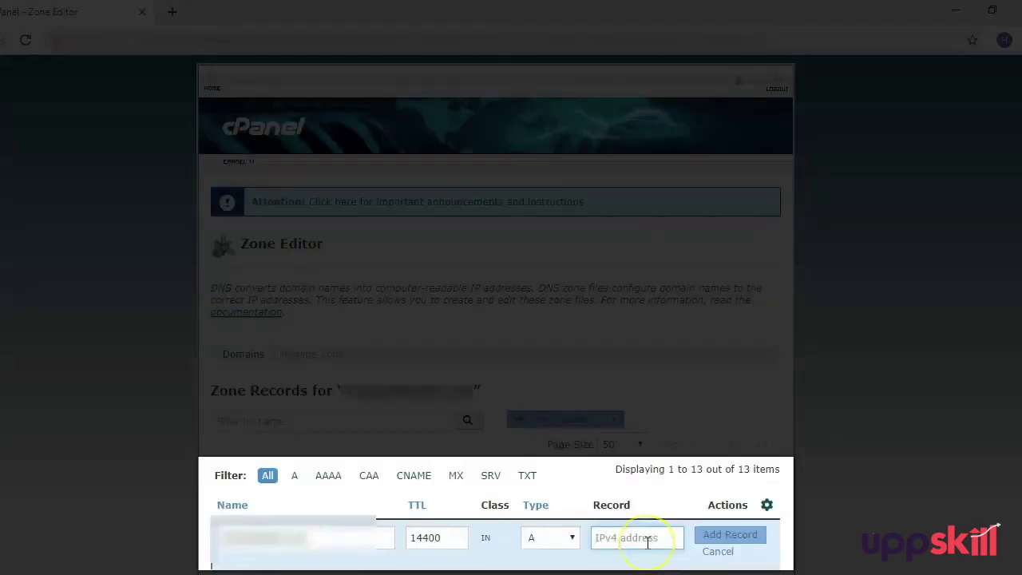
key("ctrl+v")
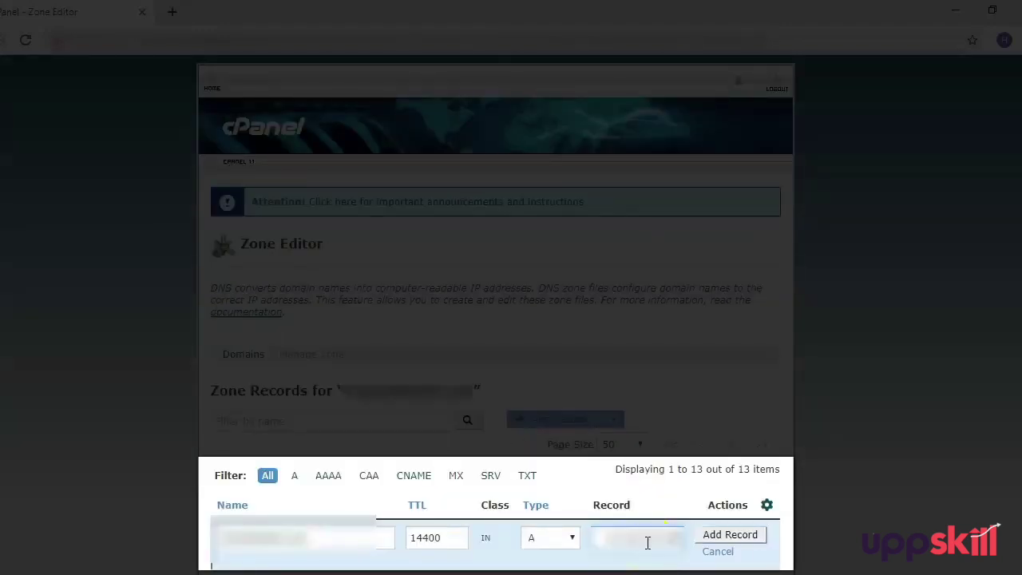
left_click(702, 539)
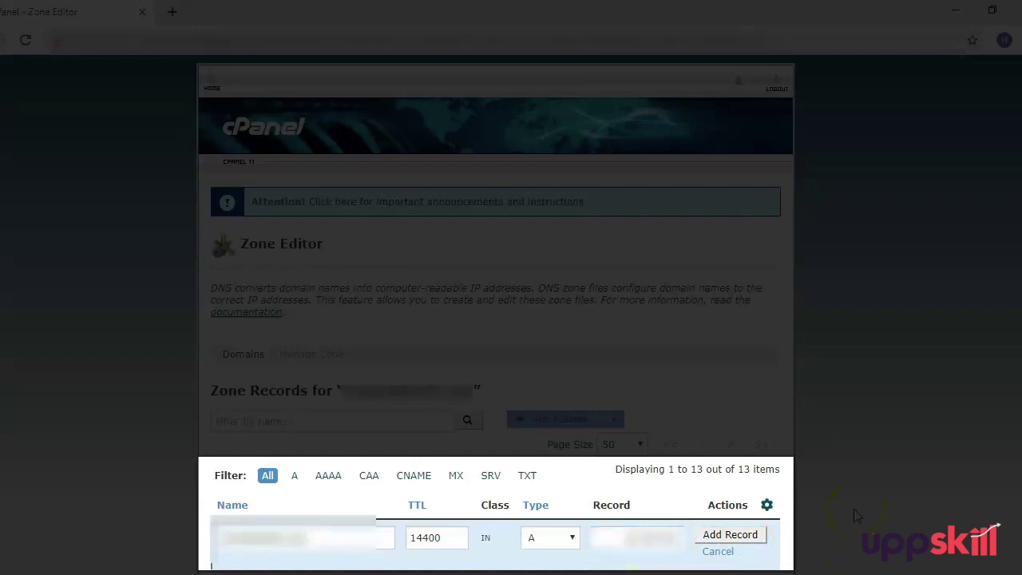
left_click(757, 541)
left_click(311, 539)
left_click(718, 551)
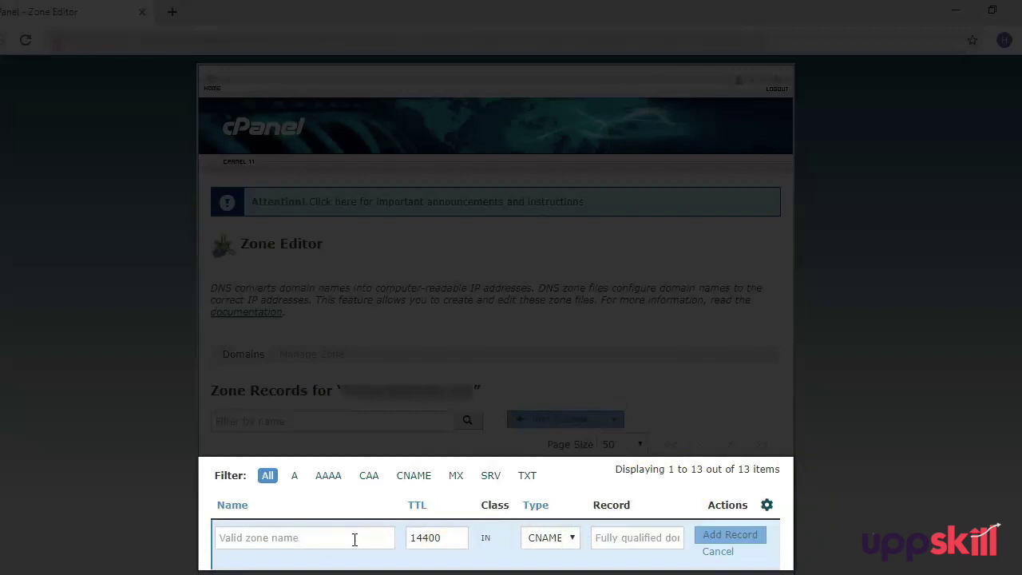
Fill in the new CNAME record with its zone name and the fully qualified domain name it points to.
left_click(353, 539)
left_click(354, 539)
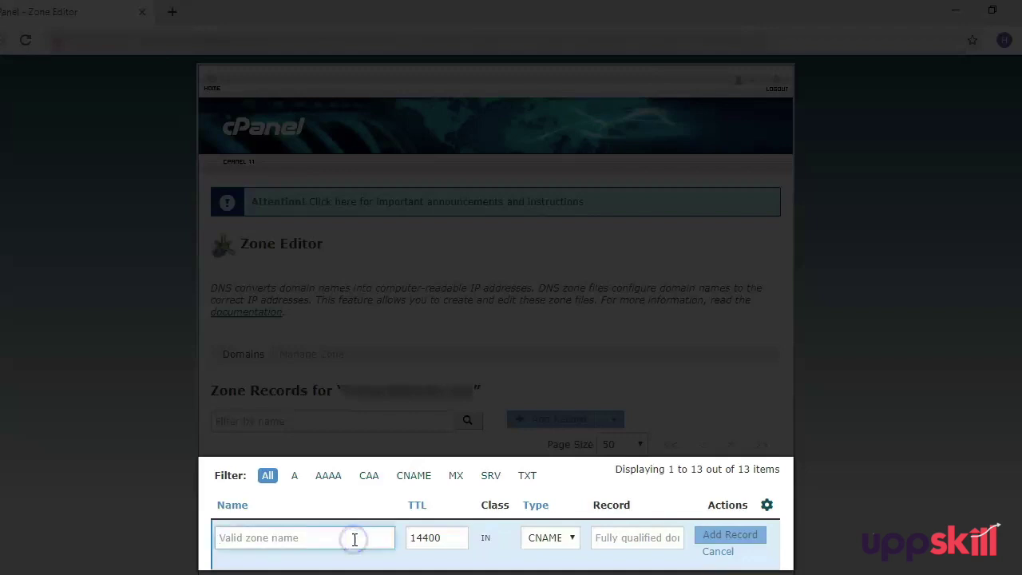
type("wwwblog")
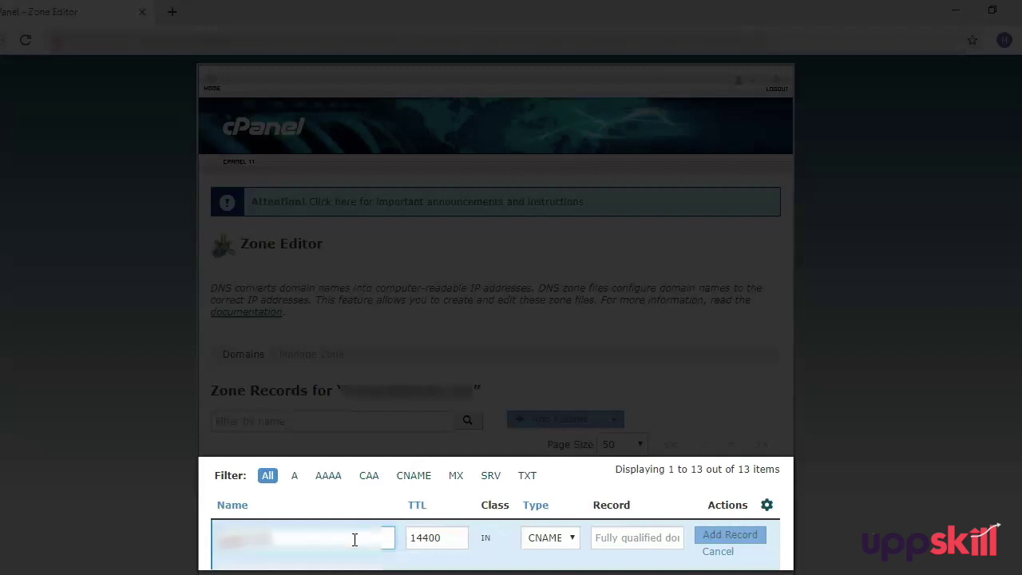
left_click(645, 536)
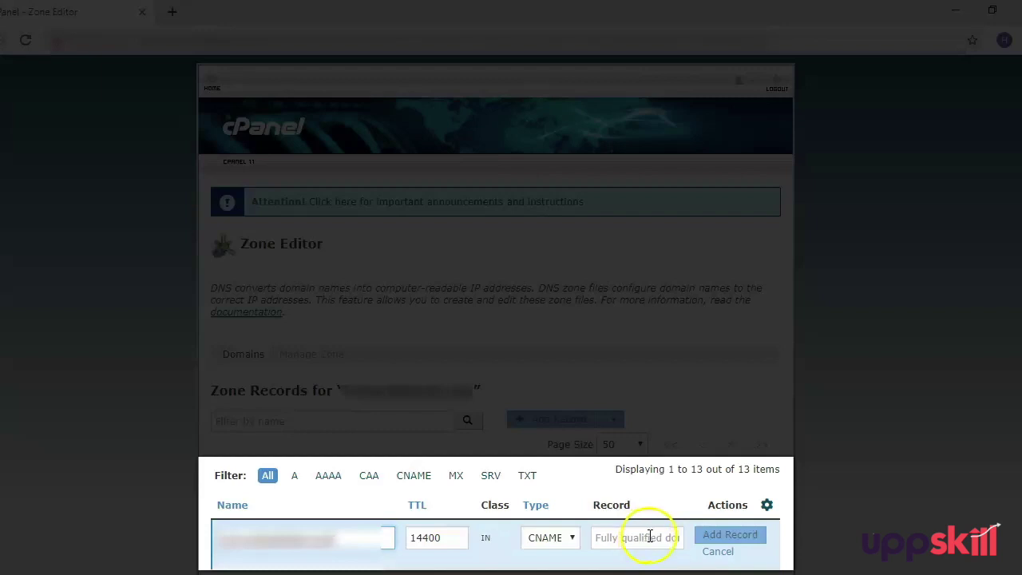
key("ctrl+v")
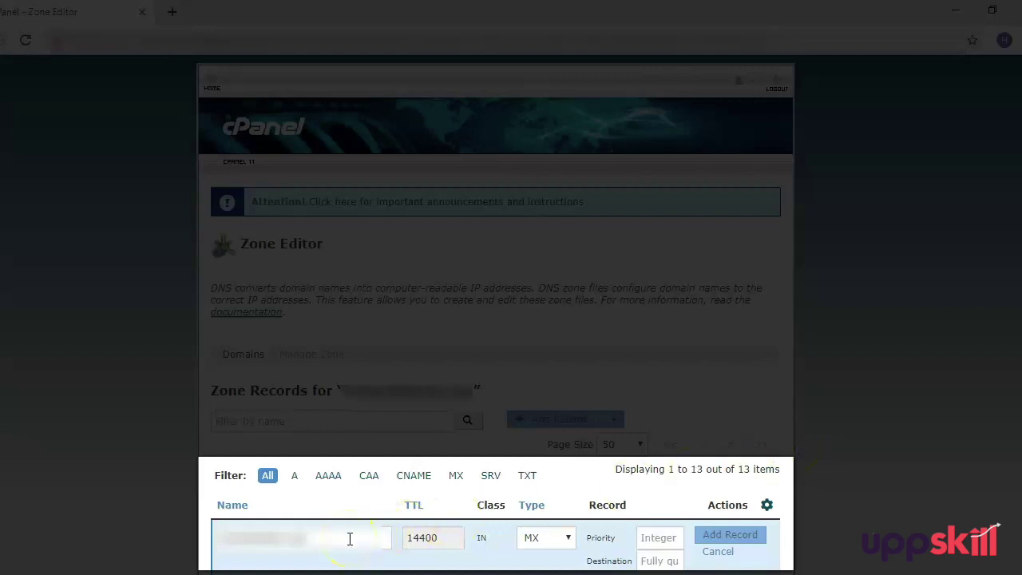
Fill in the priority and destination of the new MX record.
left_click(663, 538)
left_click(668, 559)
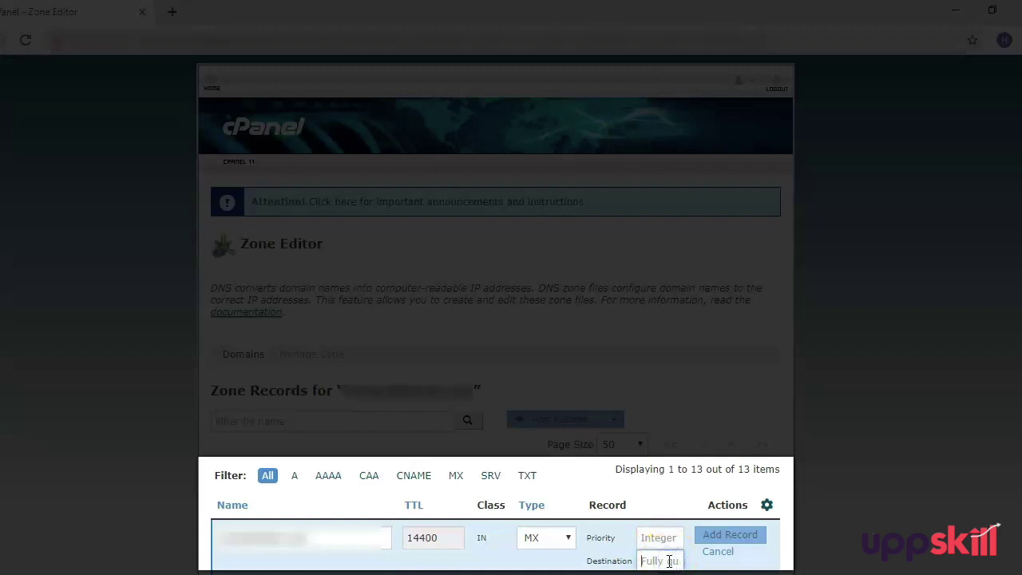